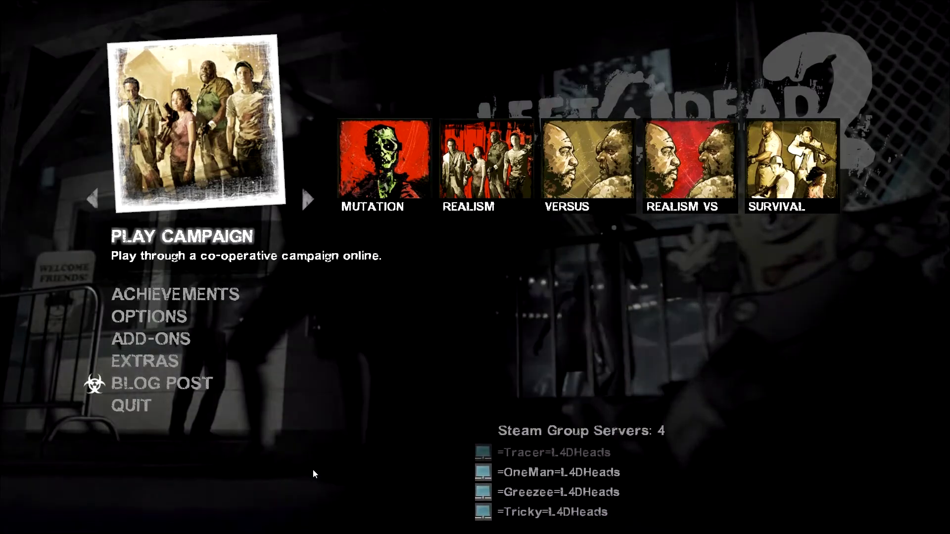
Open the Add-ons screen from the Left 4 Dead 2 main menu.
left_click(185, 341)
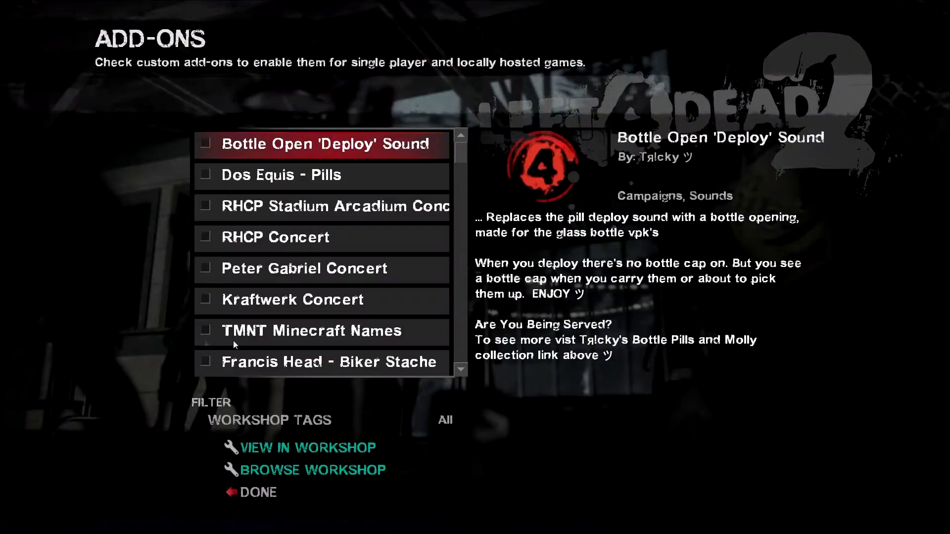
Scroll the add-on list down to the checked add-ons and select The Lone Ranger Ellis.
left_click_drag(461, 153, 465, 215)
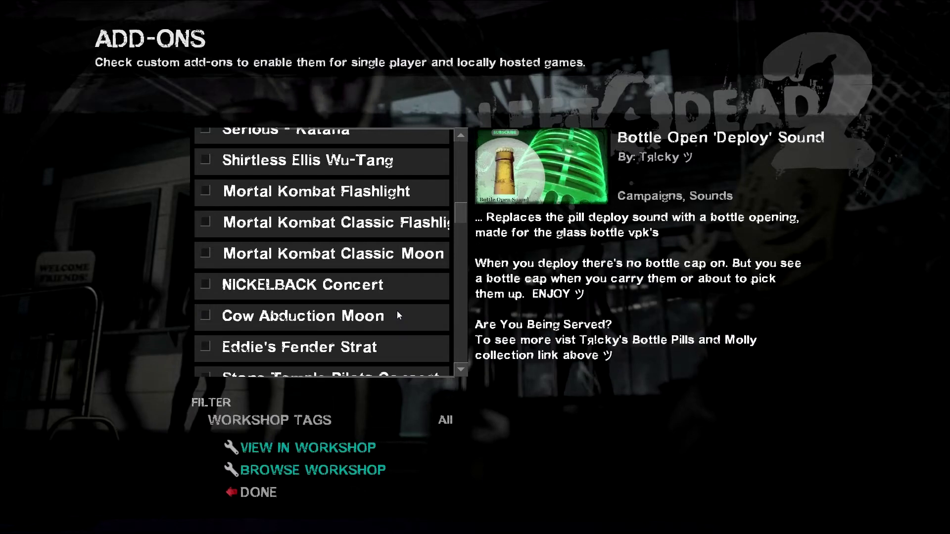
left_click_drag(454, 213, 463, 352)
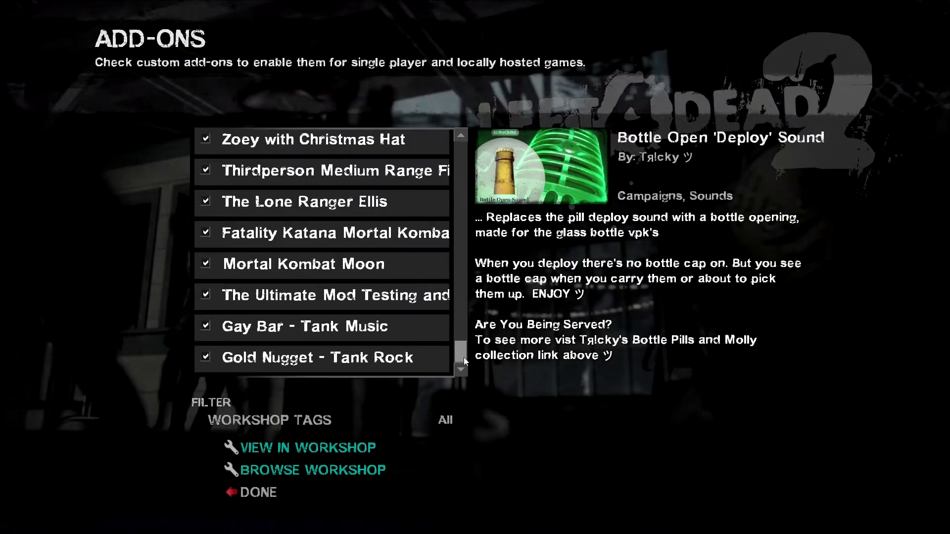
left_click(271, 203)
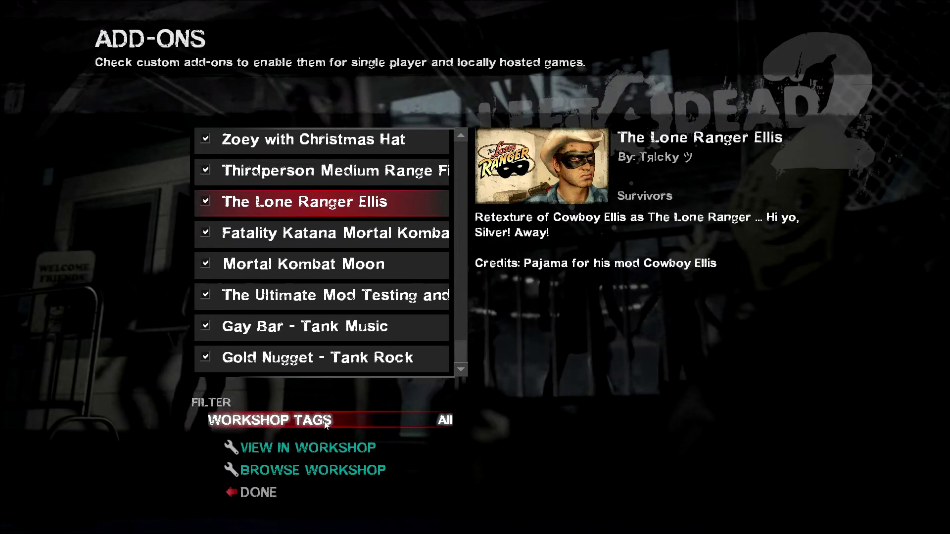
Filter the add-ons by the Campaigns, Weapons, then Mutations Workshop tags.
left_click(448, 422)
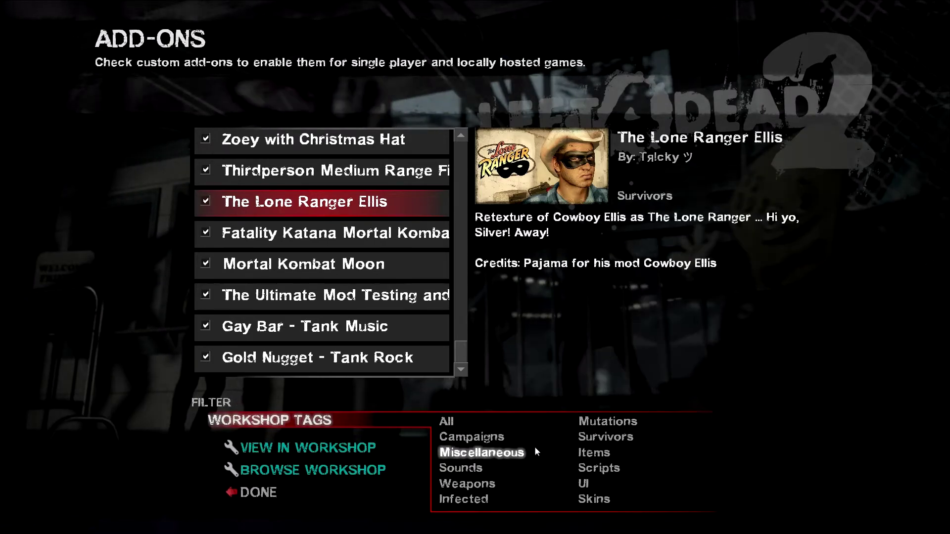
left_click(495, 437)
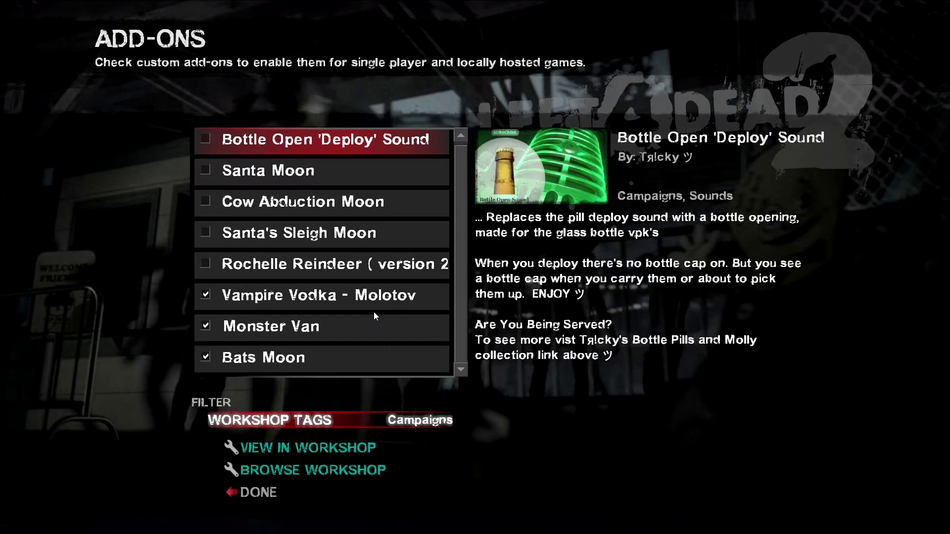
left_click(430, 420)
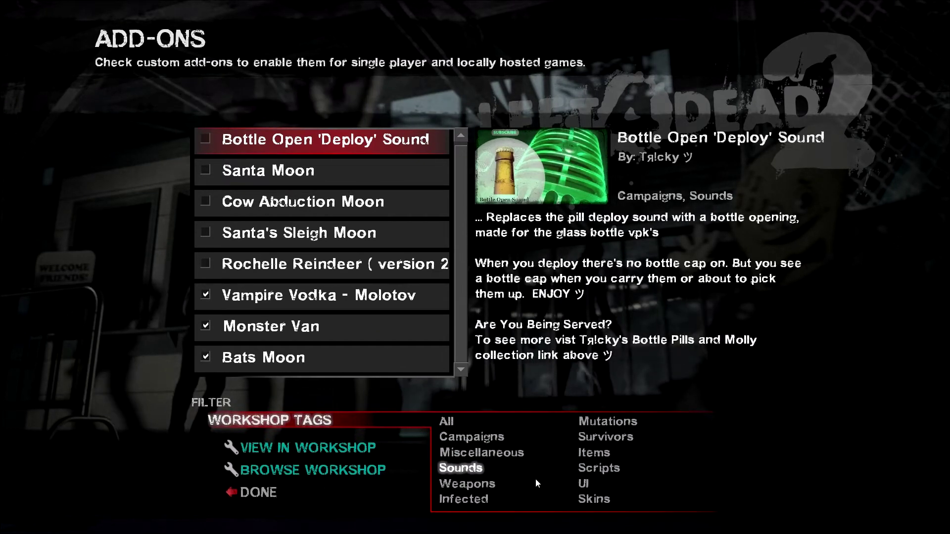
left_click(494, 484)
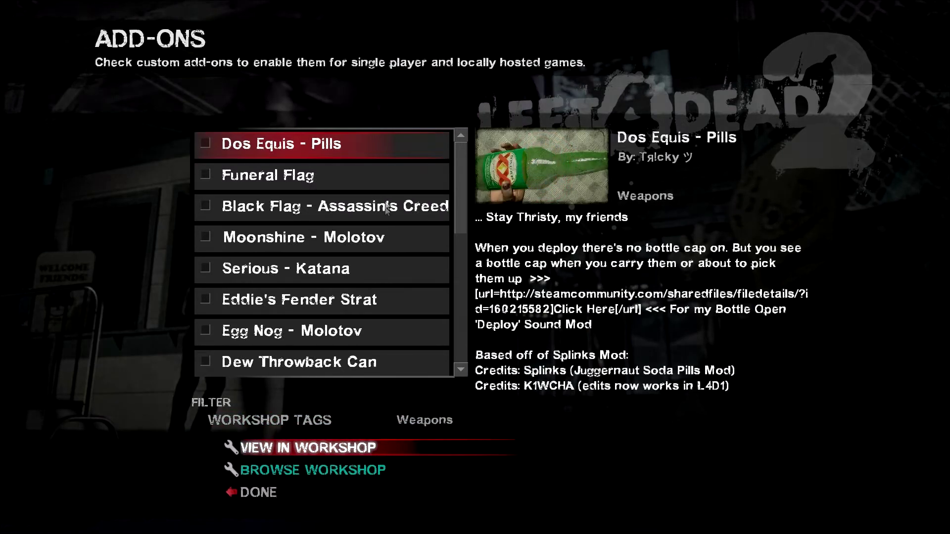
left_click(426, 420)
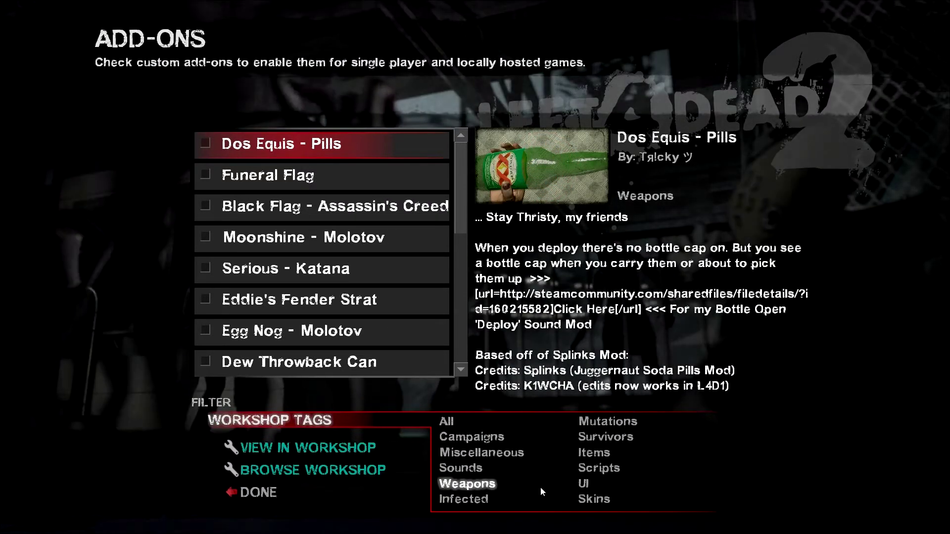
left_click(592, 421)
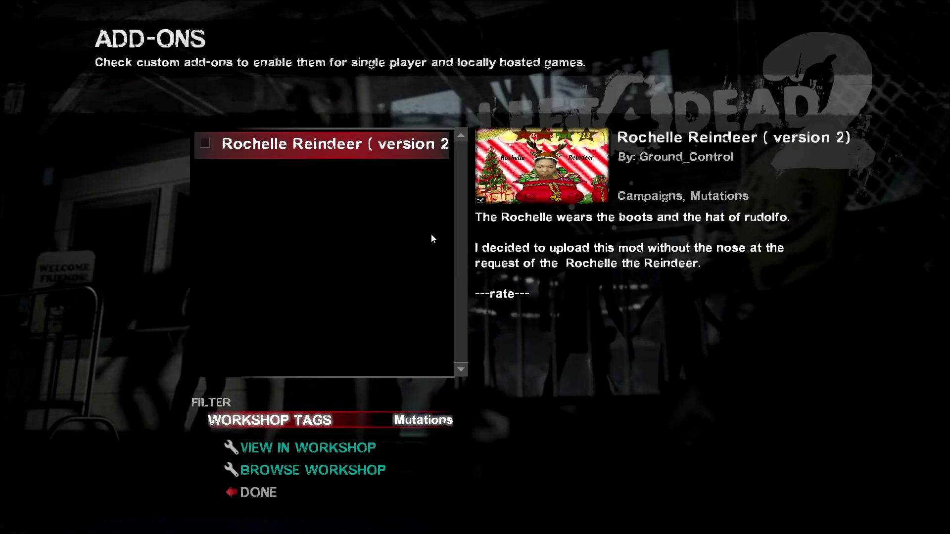
Reset the tag filter to All and open The Lone Ranger Ellis Workshop page.
left_click(417, 421)
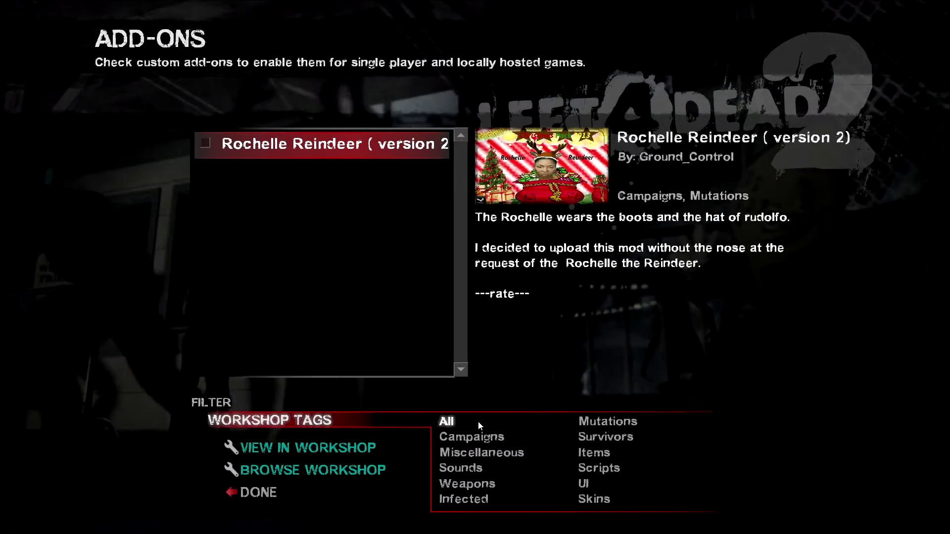
left_click(454, 423)
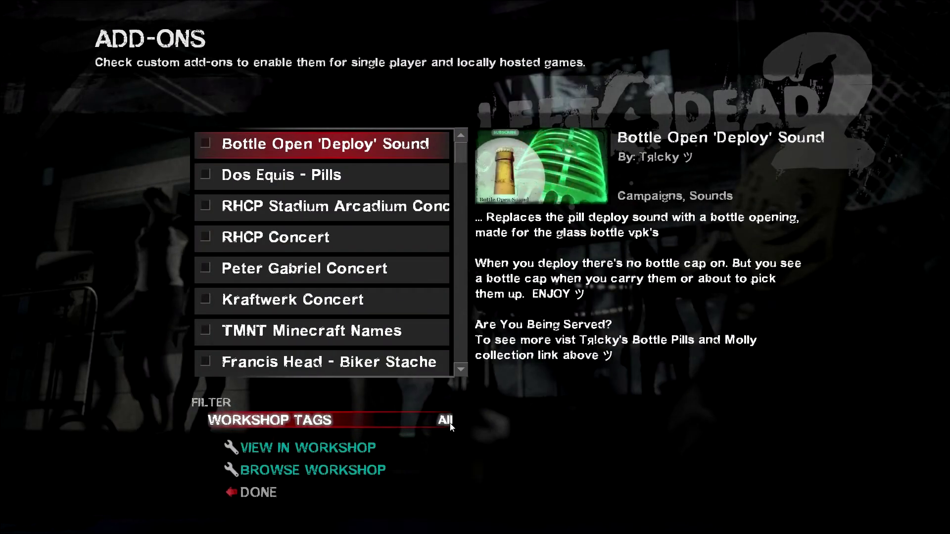
left_click_drag(459, 154, 465, 362)
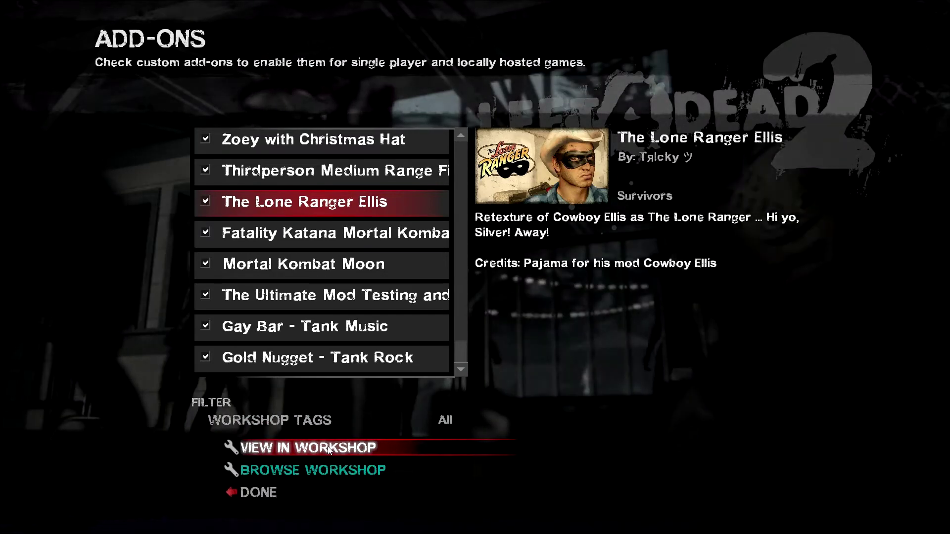
left_click(328, 446)
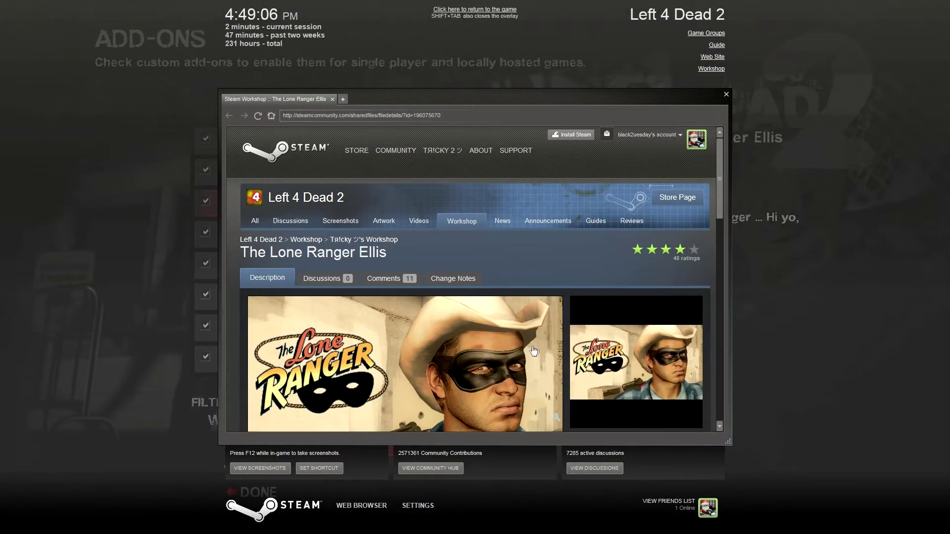
Read The Lone Ranger Ellis Workshop page, then close it and return to the game.
scroll(534, 351, "down", 2)
scroll(524, 358, "down", 3)
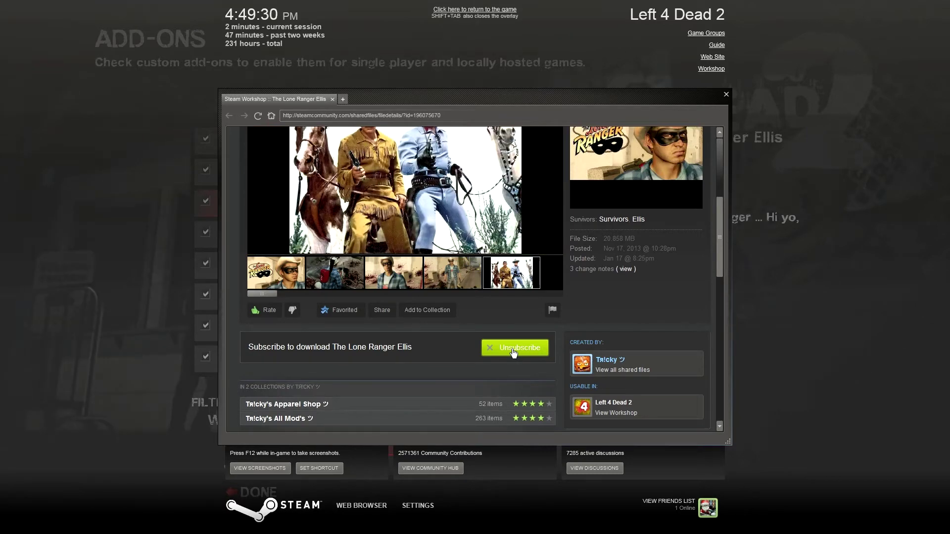
scroll(639, 331, "up", 3)
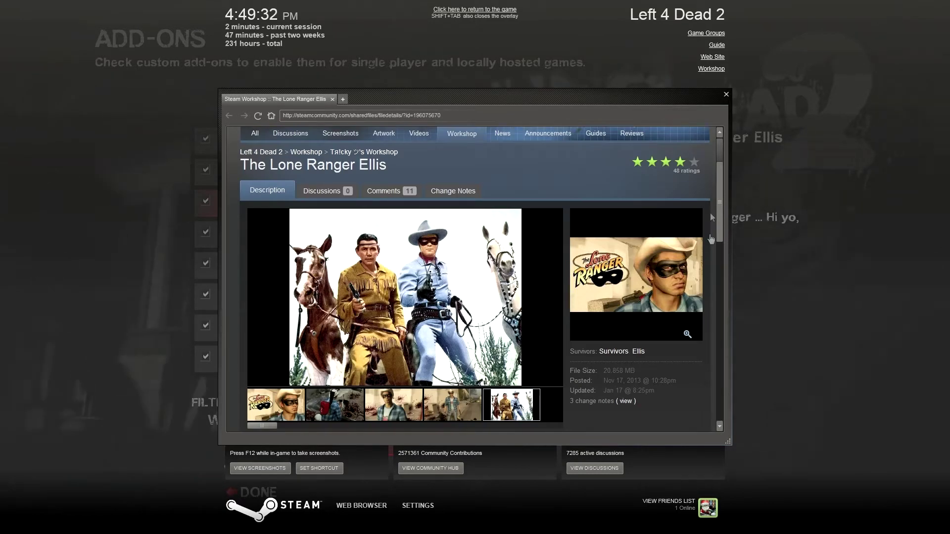
left_click(726, 95)
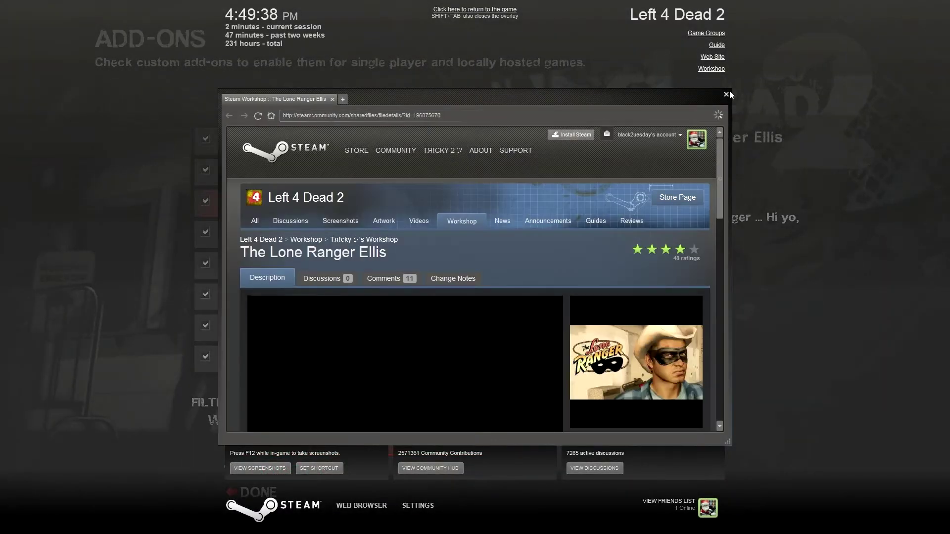
left_click(726, 95)
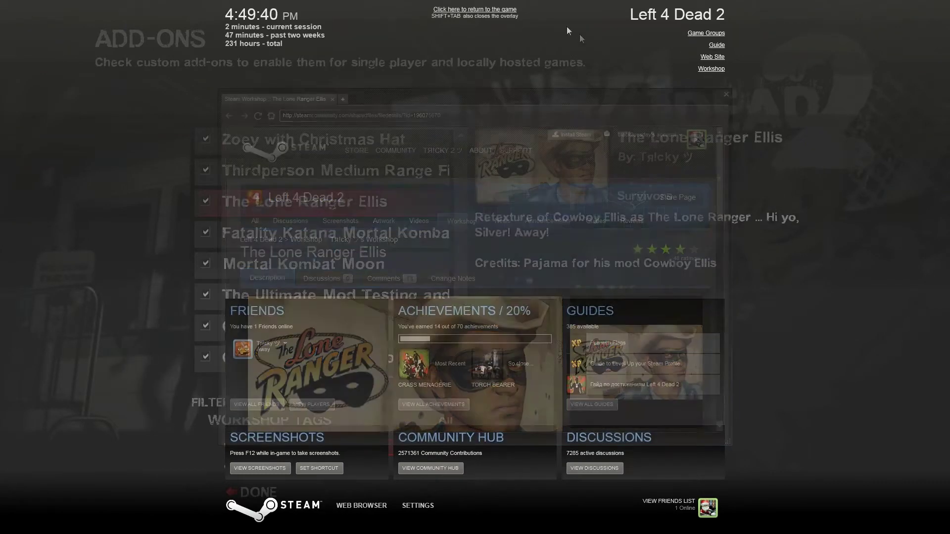
left_click(475, 10)
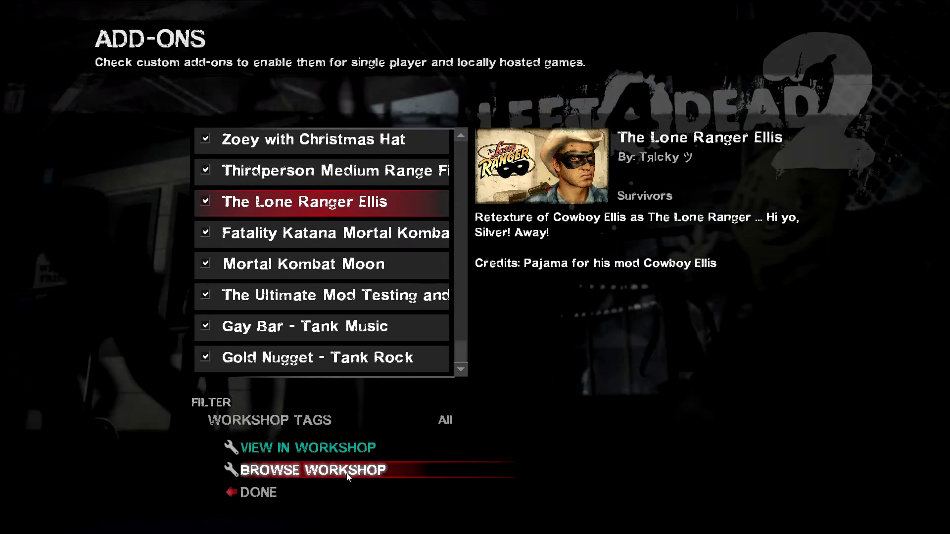
Browse the Left 4 Dead 2 Workshop and open the Waffle - Tank Rock item page.
left_click(348, 471)
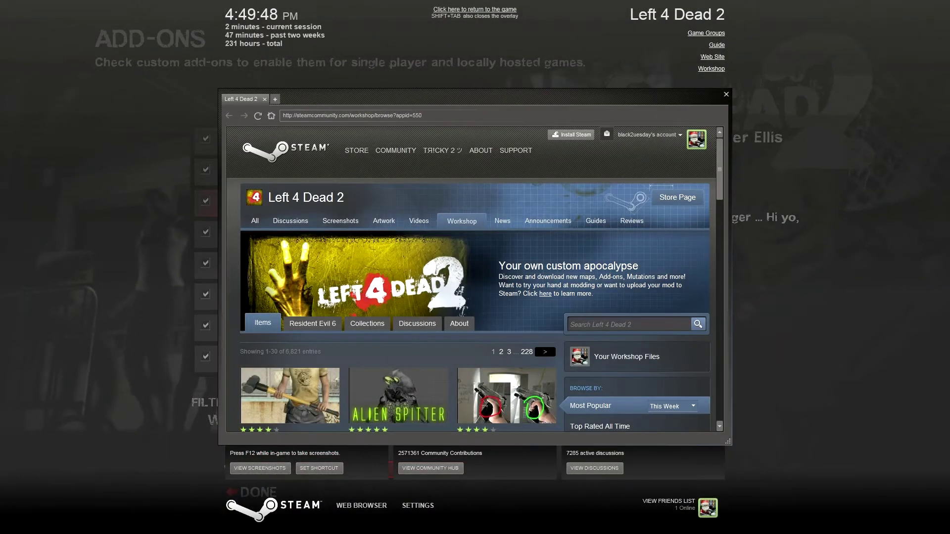
left_click_drag(721, 184, 717, 218)
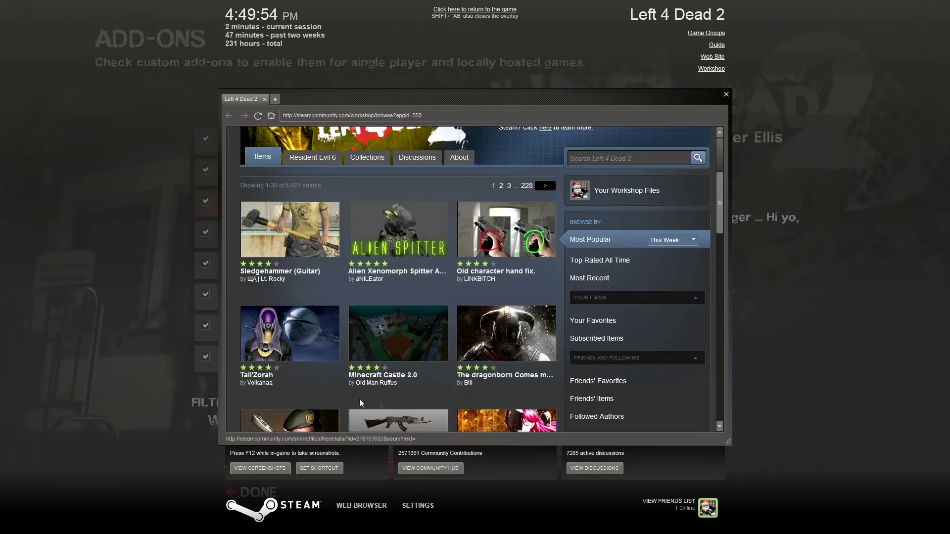
left_click_drag(720, 203, 719, 329)
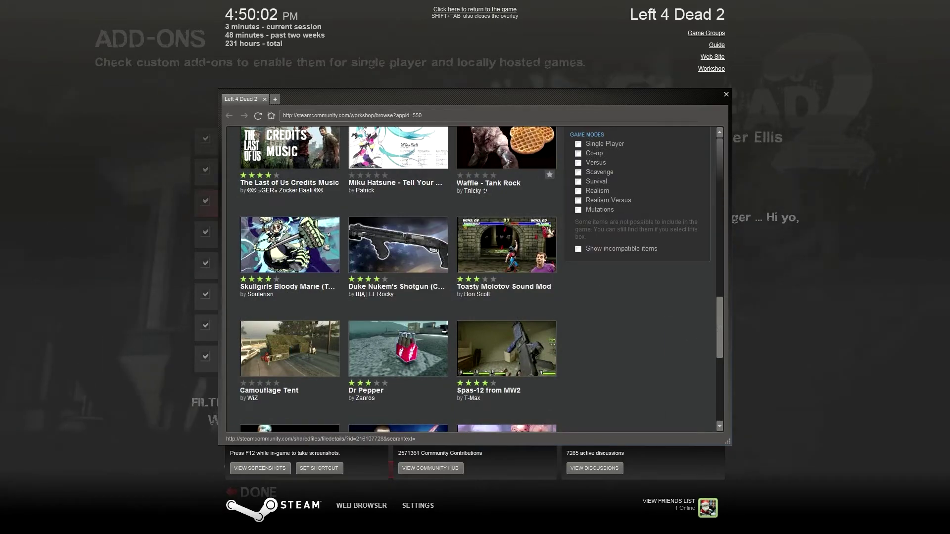
left_click_drag(720, 349, 720, 320)
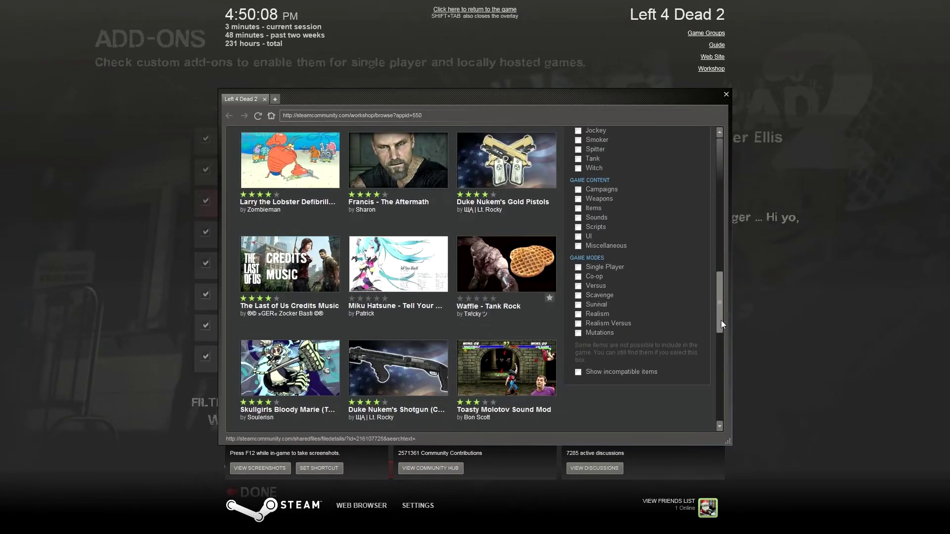
mouse_move(470, 275)
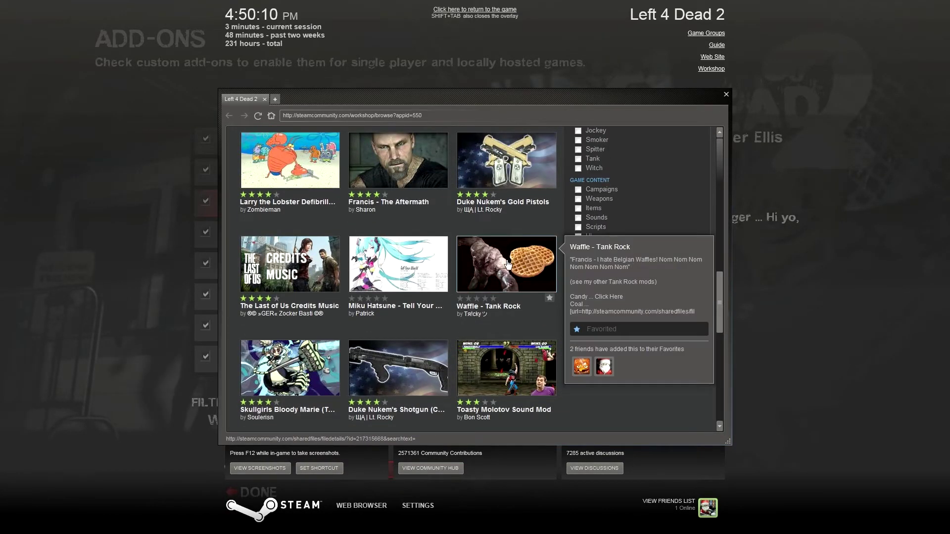
left_click(487, 264)
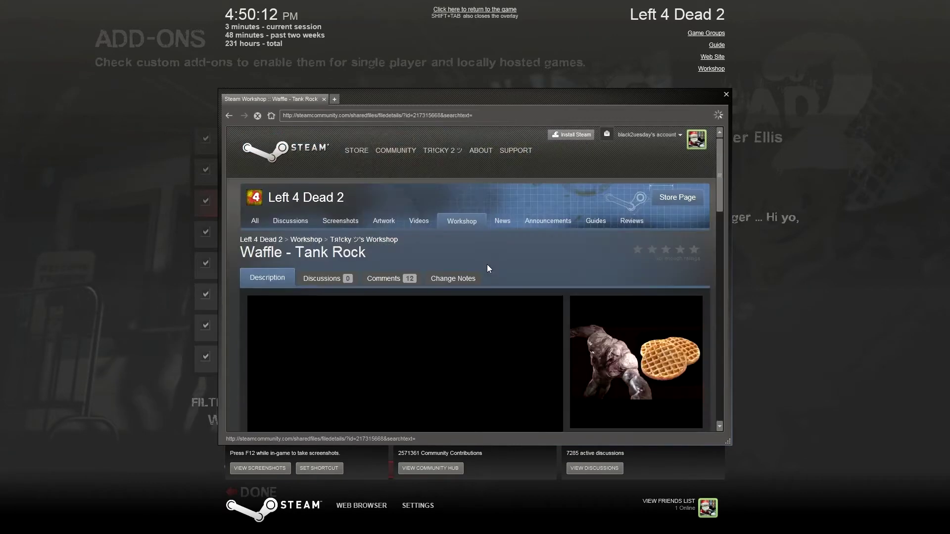
Subscribe to Waffle - Tank Rock and close the Workshop browser window.
scroll(453, 350, "down", 2)
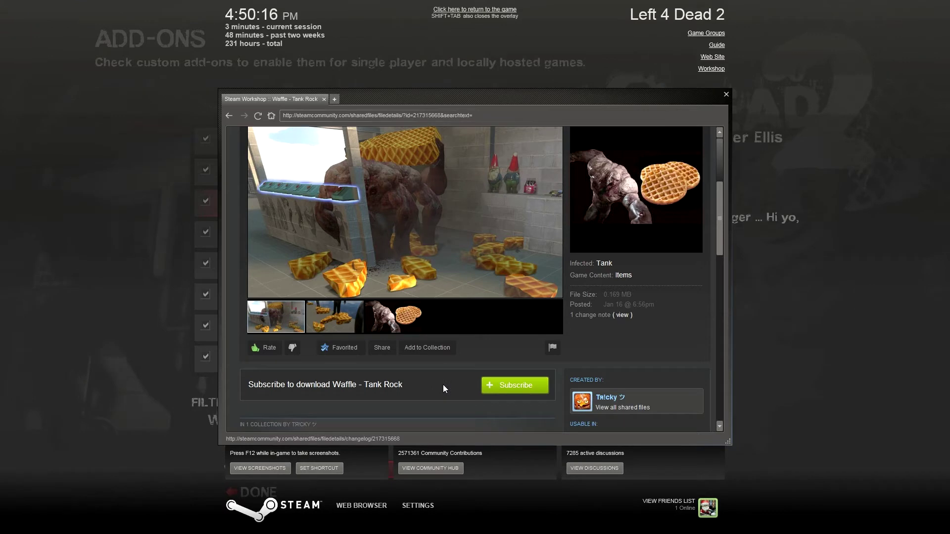
left_click(514, 390)
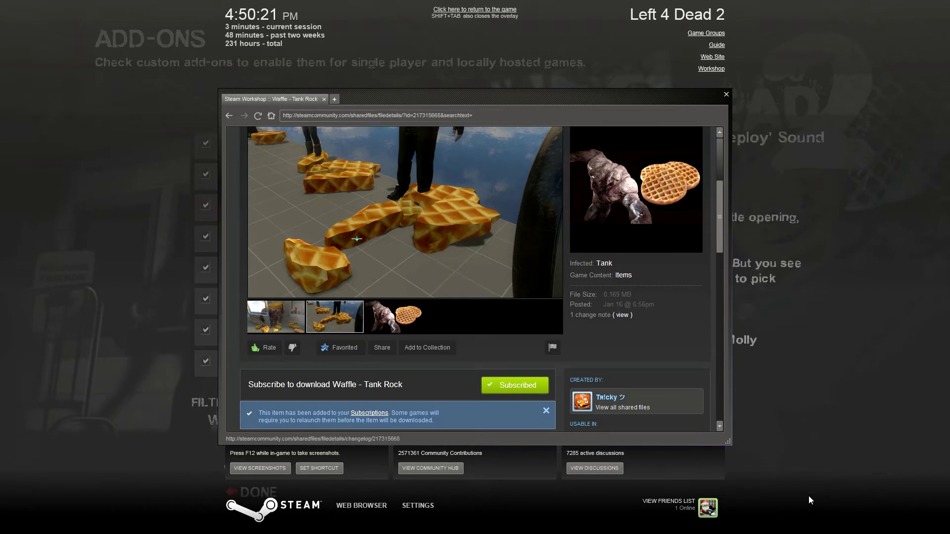
left_click(726, 94)
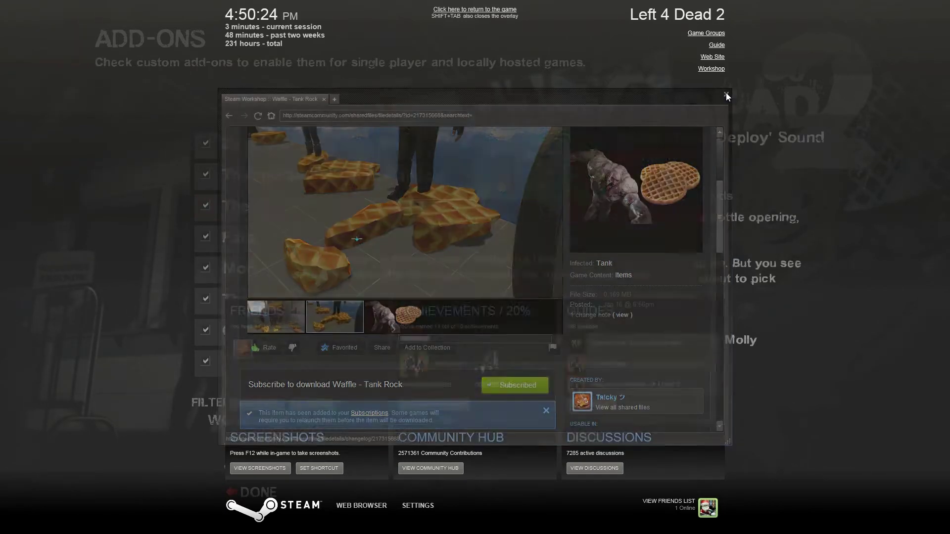
Back in the game, dismiss the conflict warning and uncheck Gold Nugget - Tank Rock.
left_click(489, 10)
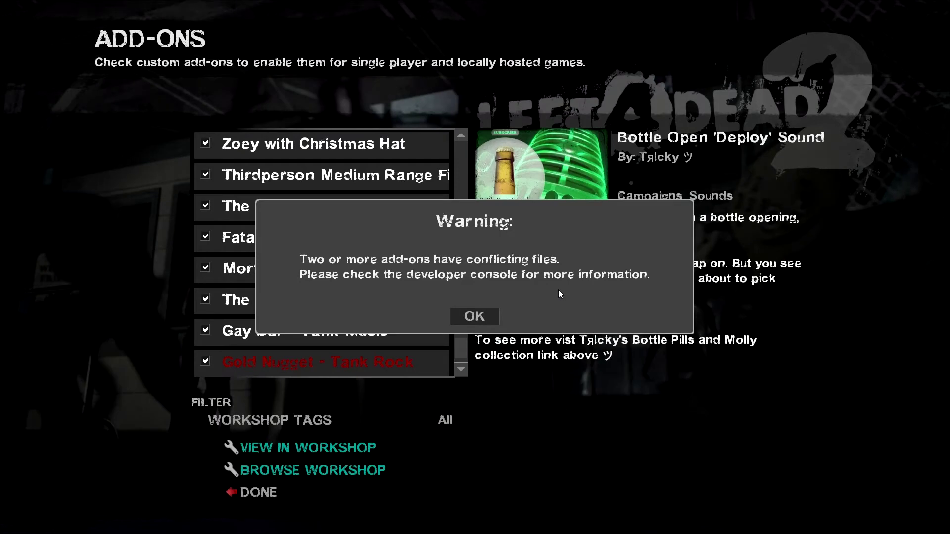
left_click(481, 320)
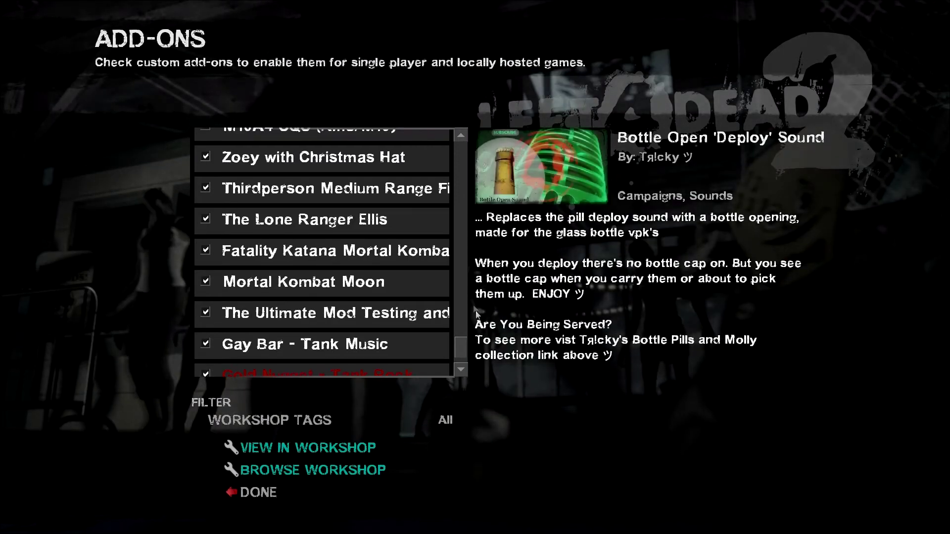
left_click(462, 370)
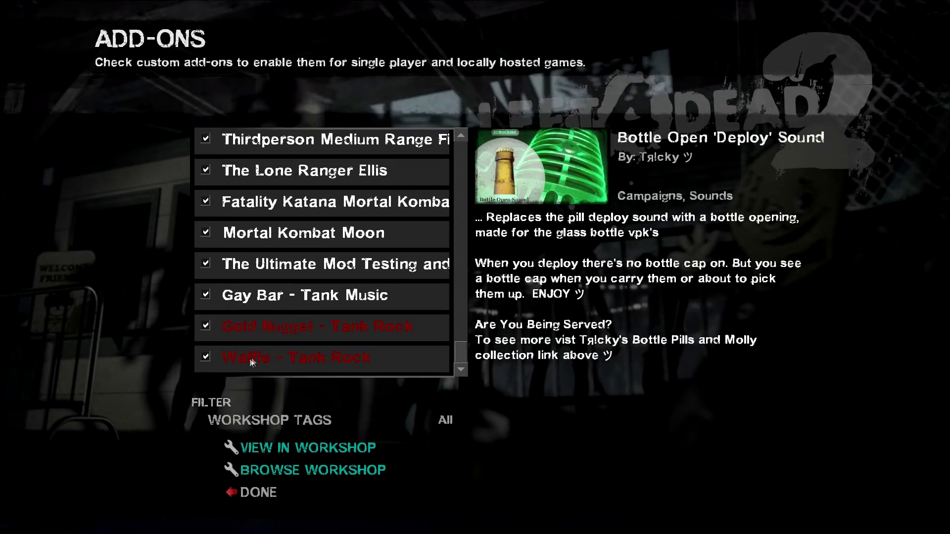
left_click(206, 326)
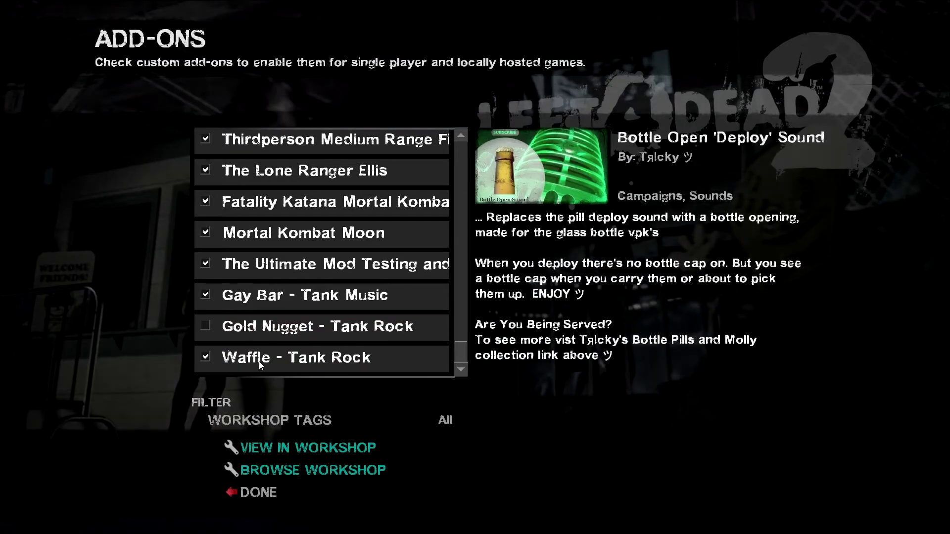